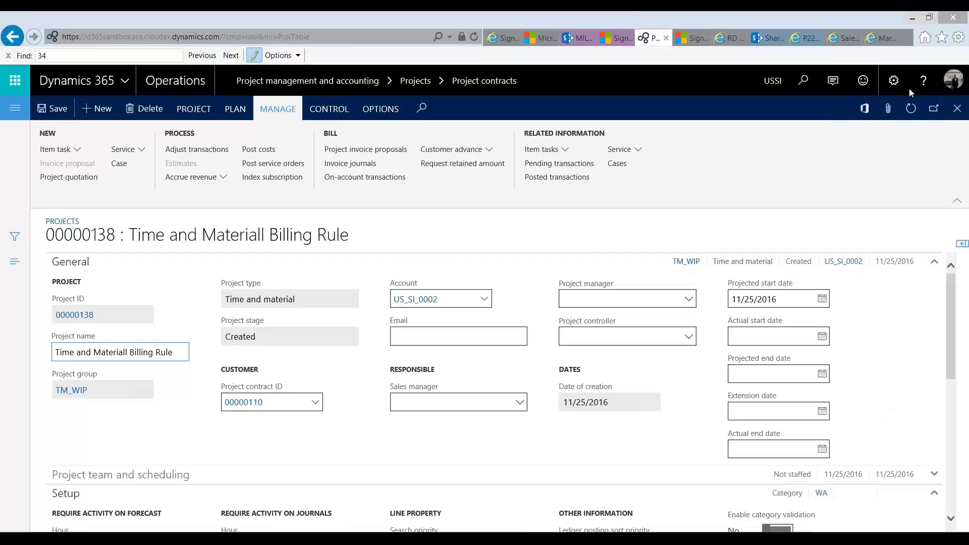
Open project contract 00000110 (Time and Material Billing Rule) from the project's contract link and review it.
left_click(942, 37)
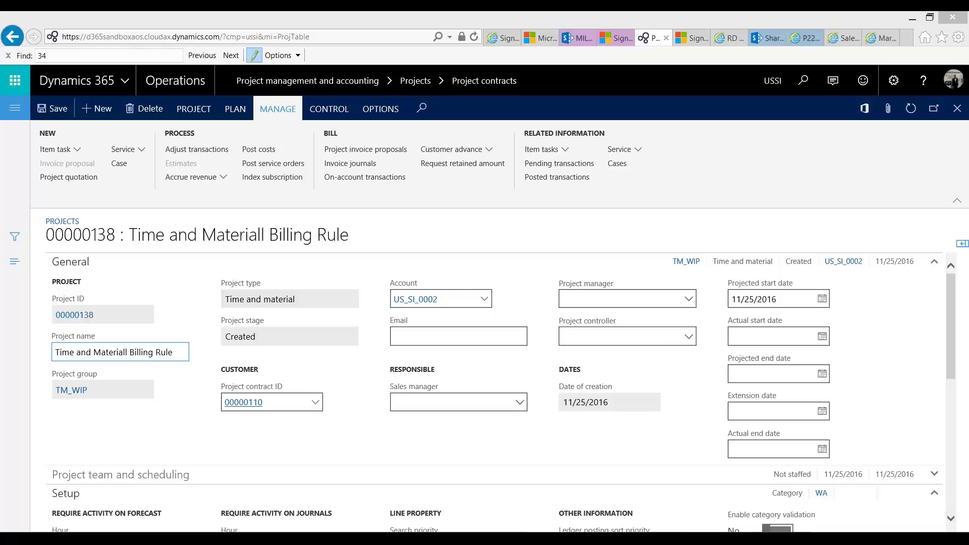
left_click(263, 403)
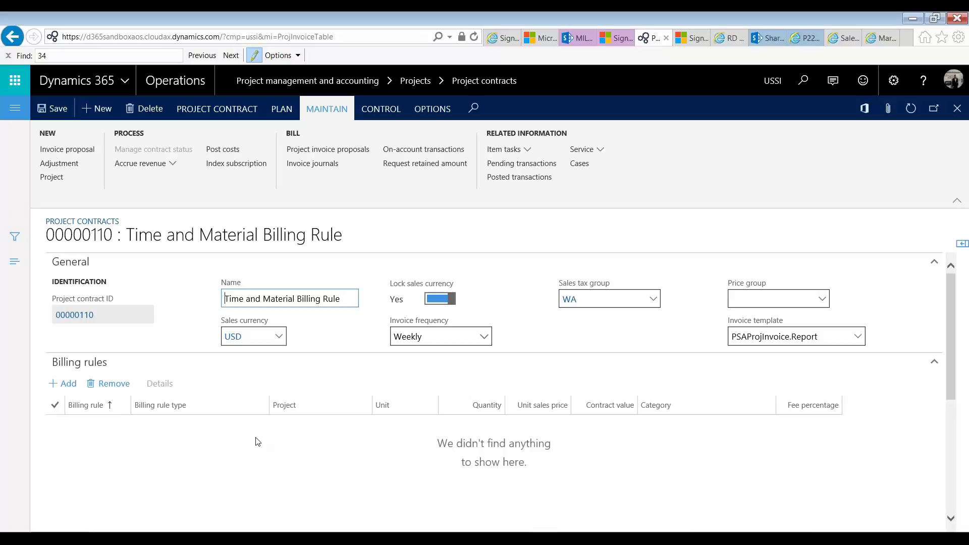
scroll(257, 441, "down", 1)
scroll(204, 433, "up", 1)
Add a Time and material billing rule to the contract covering project 00000138.
left_click(62, 385)
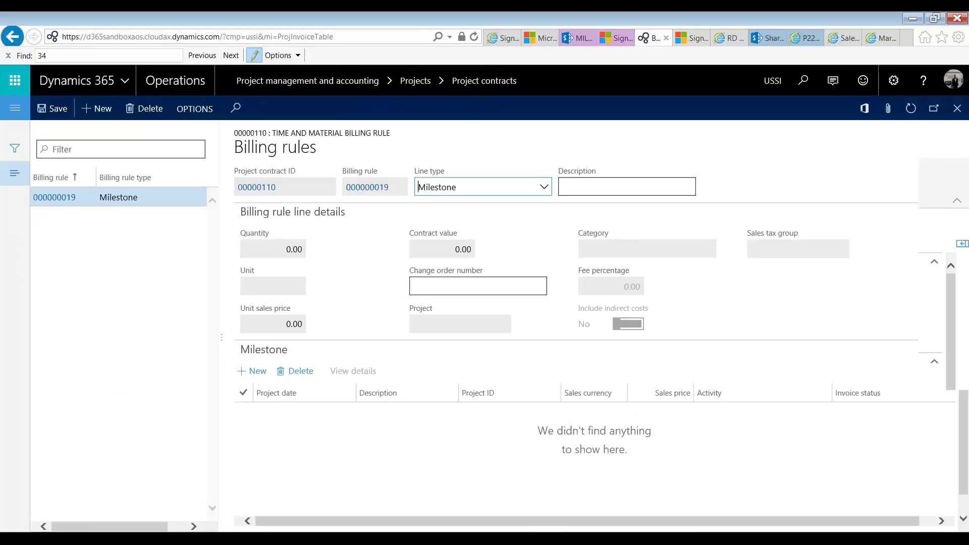
left_click(543, 188)
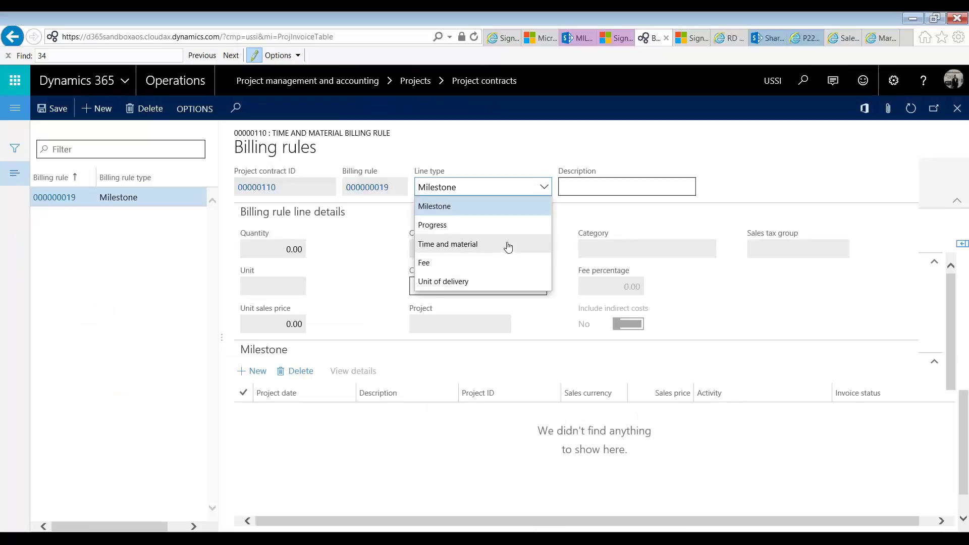
left_click(508, 247)
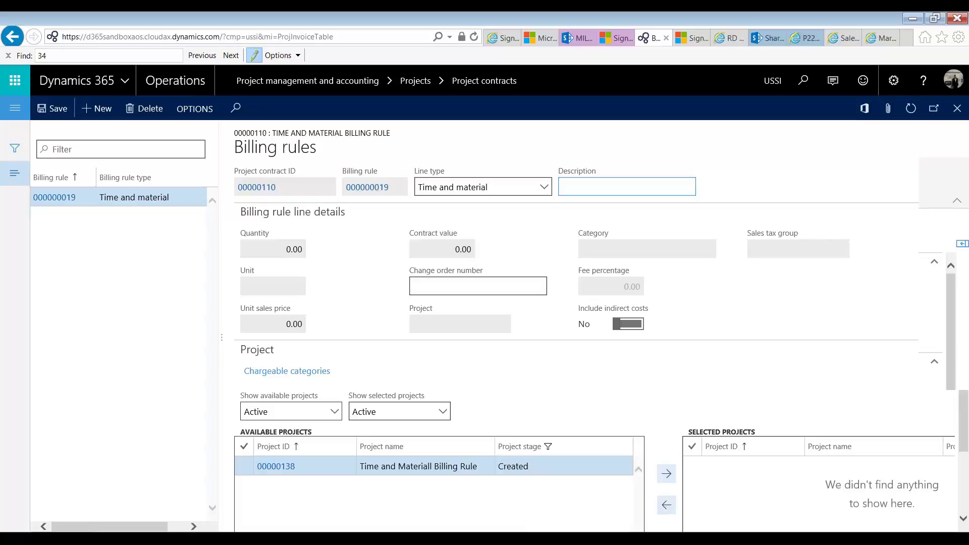
scroll(307, 455, "down", 3)
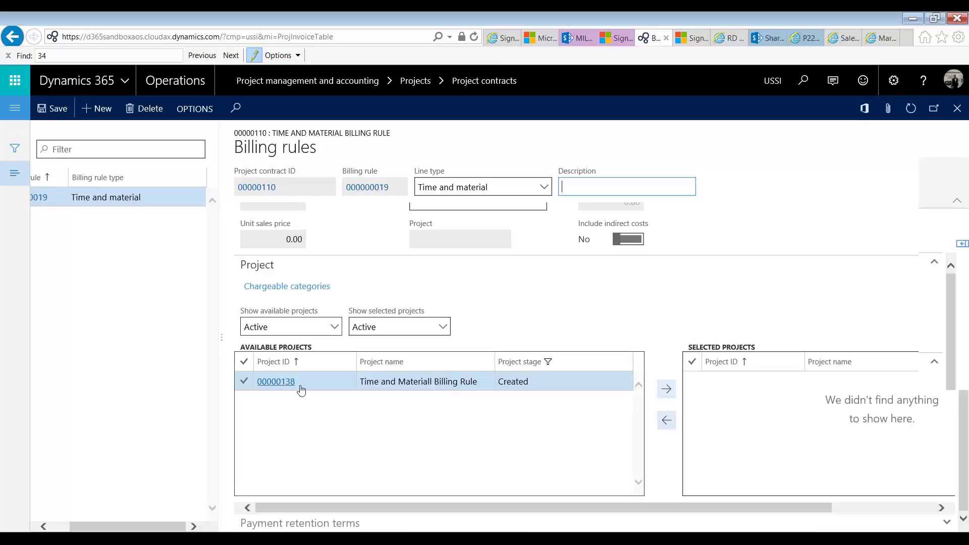
left_click(667, 390)
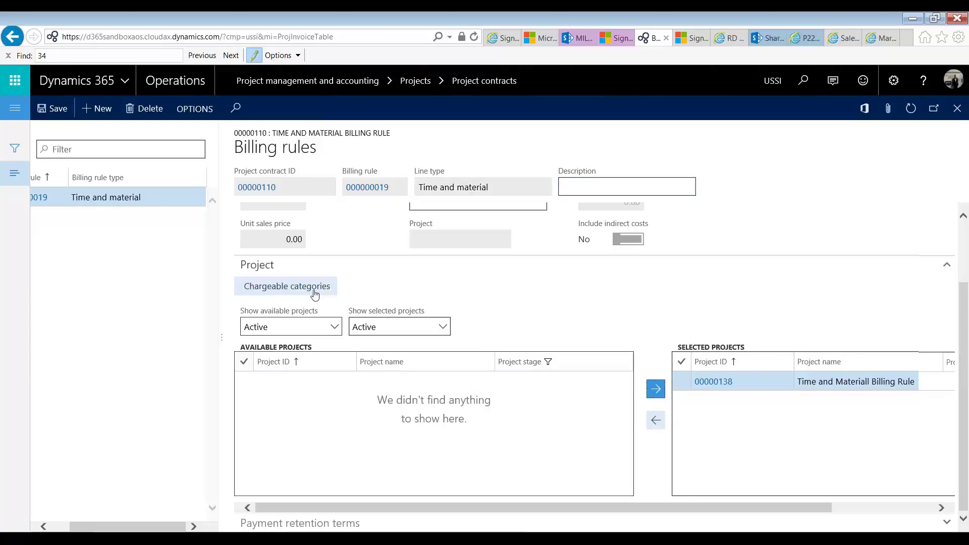
Add Consult and G.C. Labor Crew as chargeable categories for project 00000138's billing rule.
left_click(255, 291)
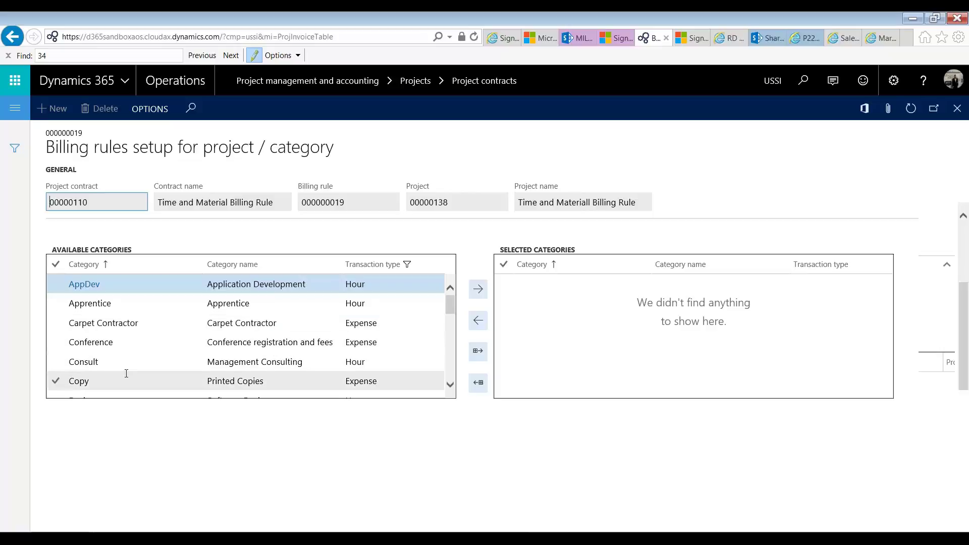
left_click(263, 362)
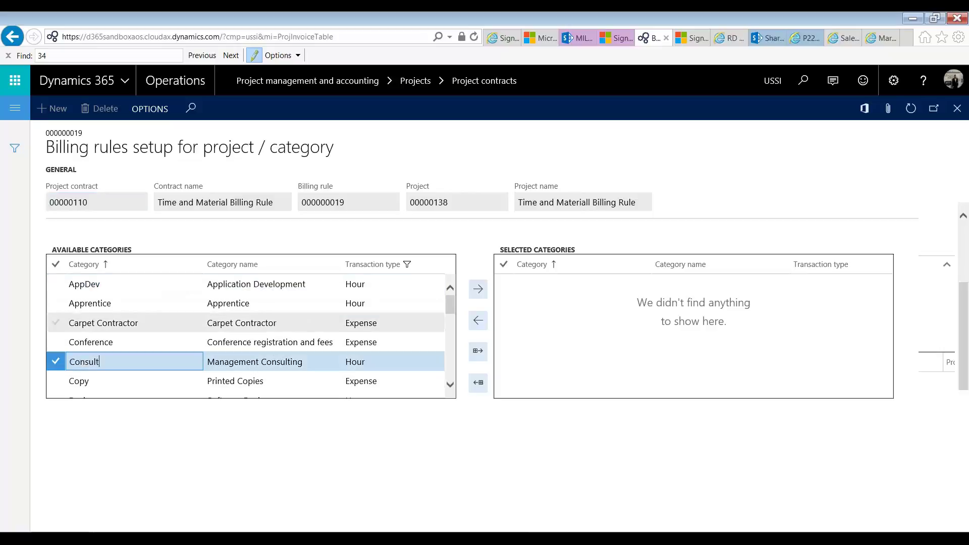
left_click(478, 289)
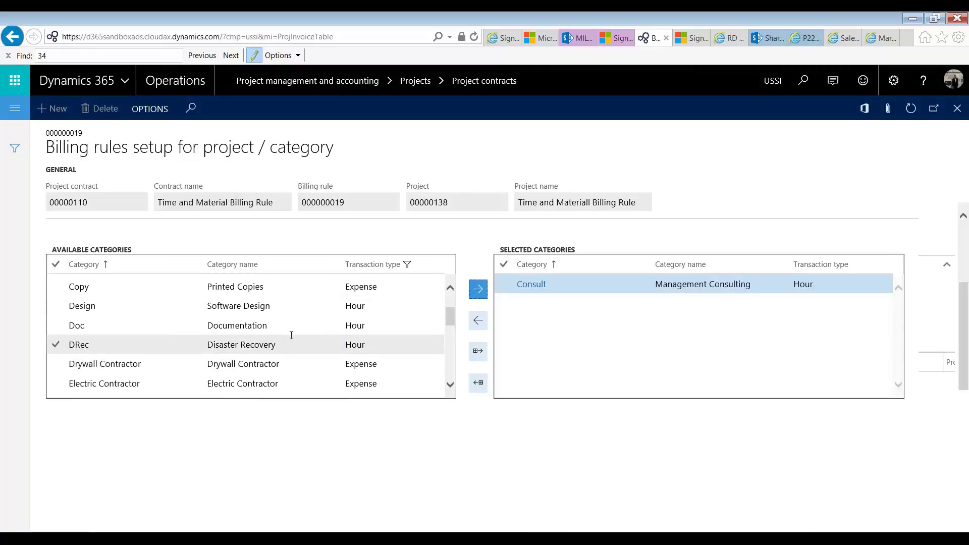
scroll(291, 335, "down", 5)
left_click(69, 337)
left_click(64, 373)
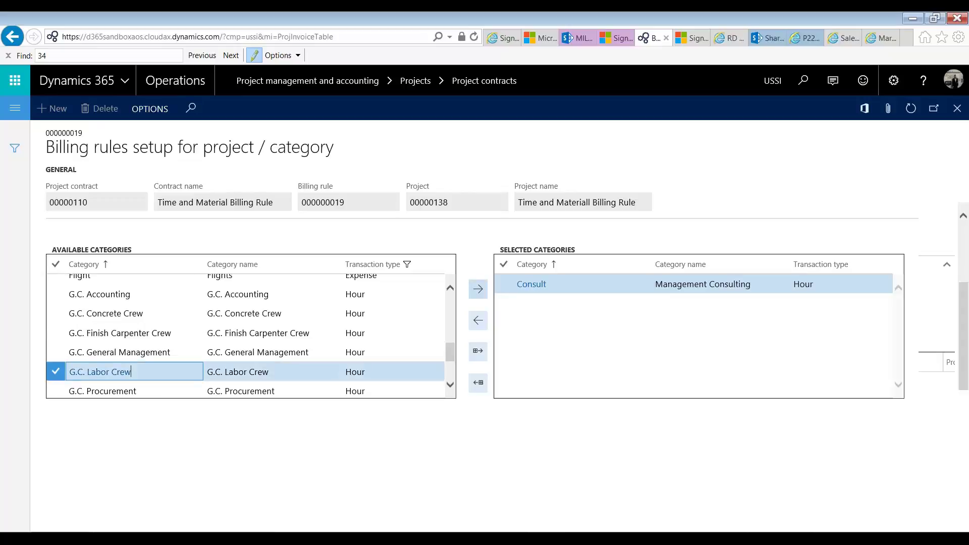
left_click(478, 289)
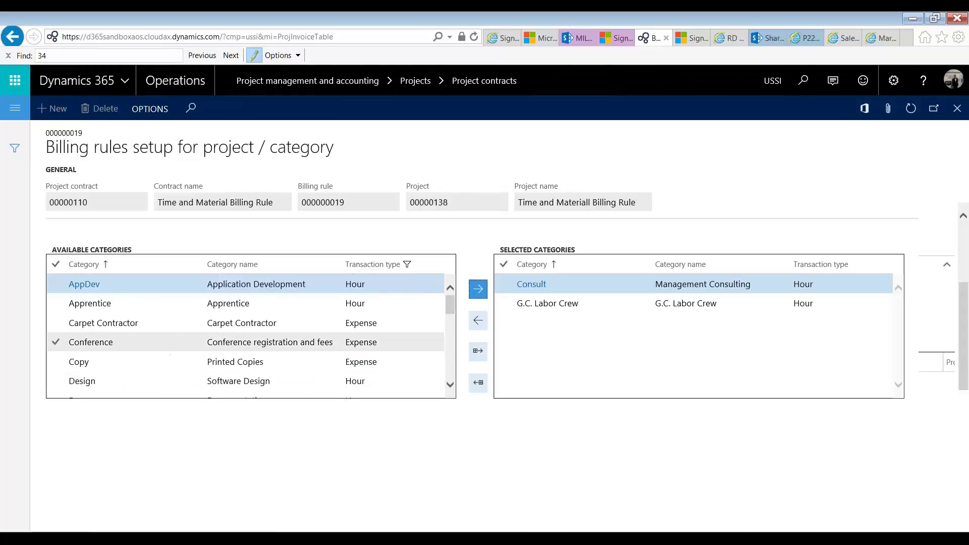
scroll(259, 336, "down", 10)
scroll(259, 336, "down", 5)
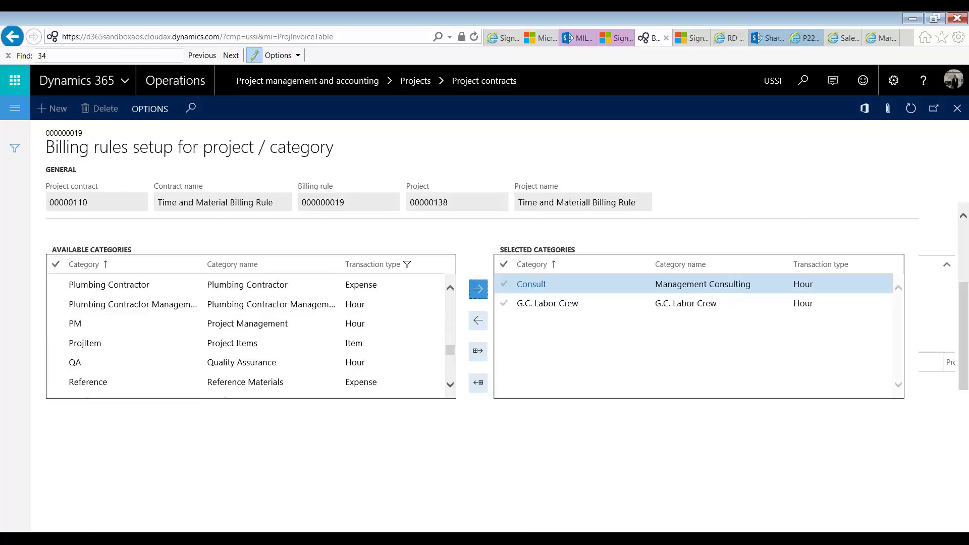
left_click(958, 108)
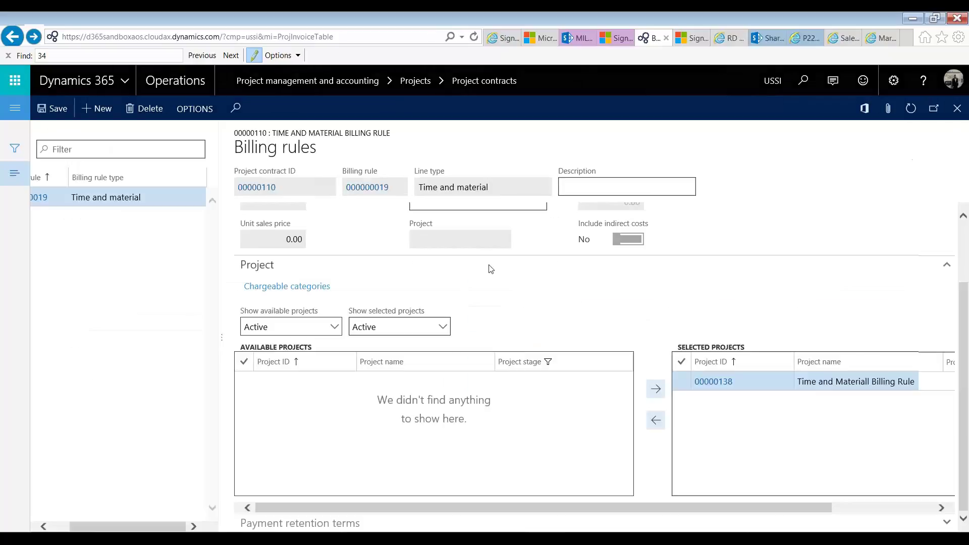
Return to project 00000138, move it to the In process stage, and go to its hour journals.
key("Escape")
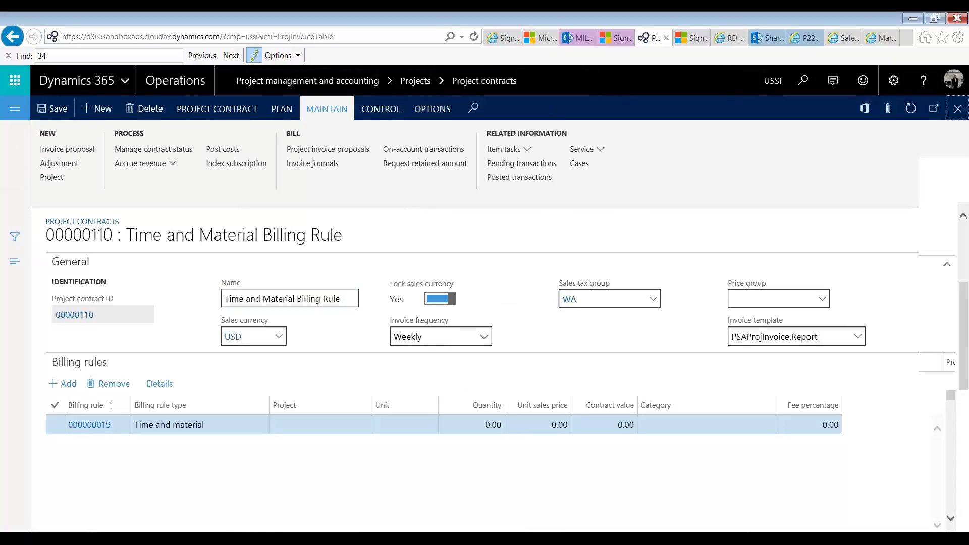
key("Escape")
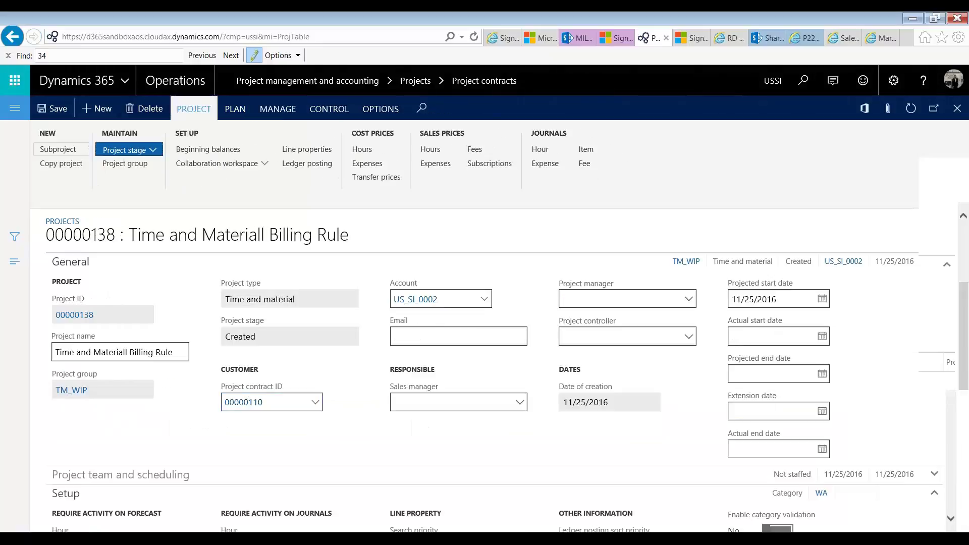
left_click(130, 149)
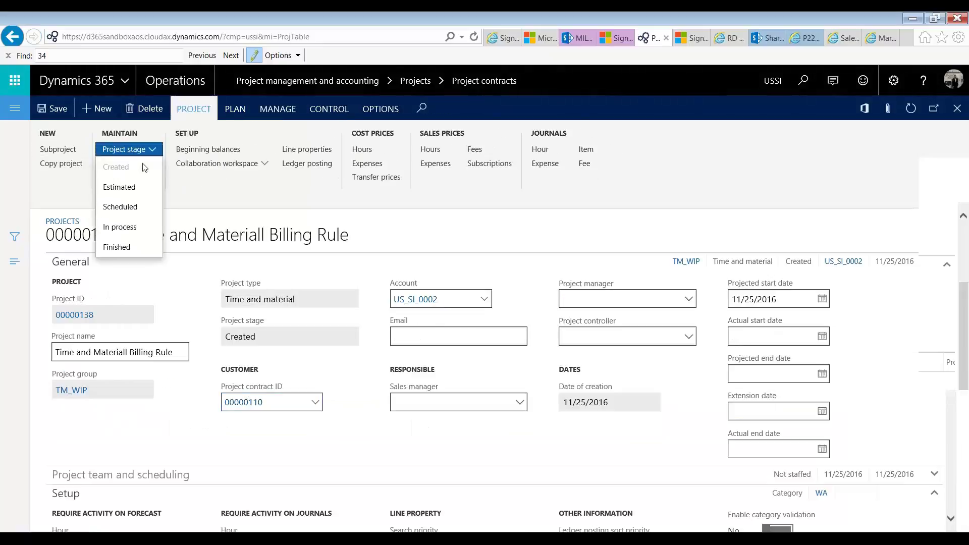
left_click(121, 227)
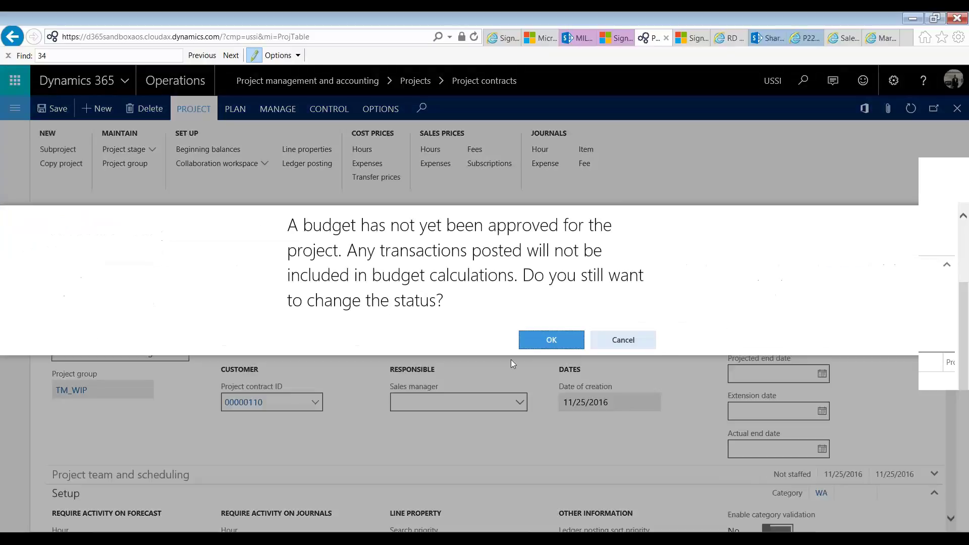
left_click(551, 339)
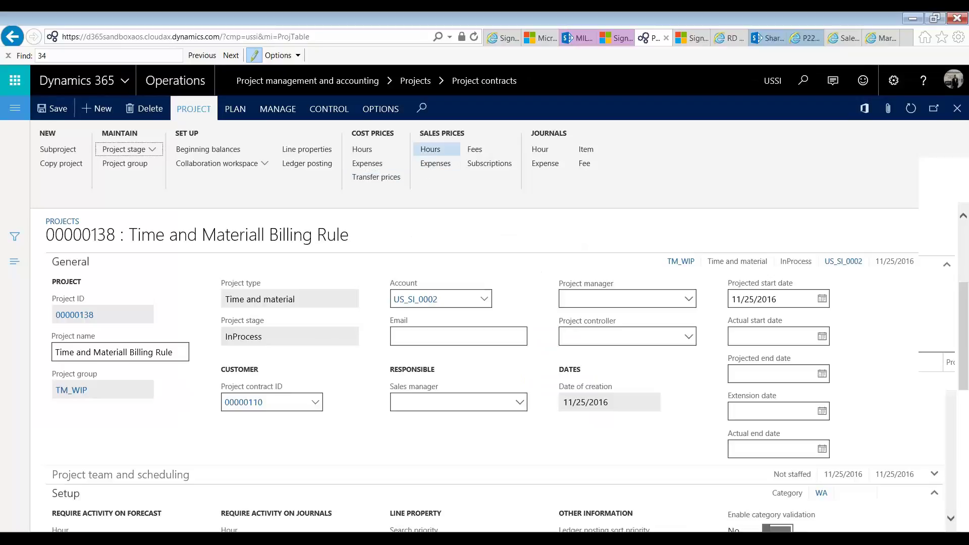
left_click(540, 149)
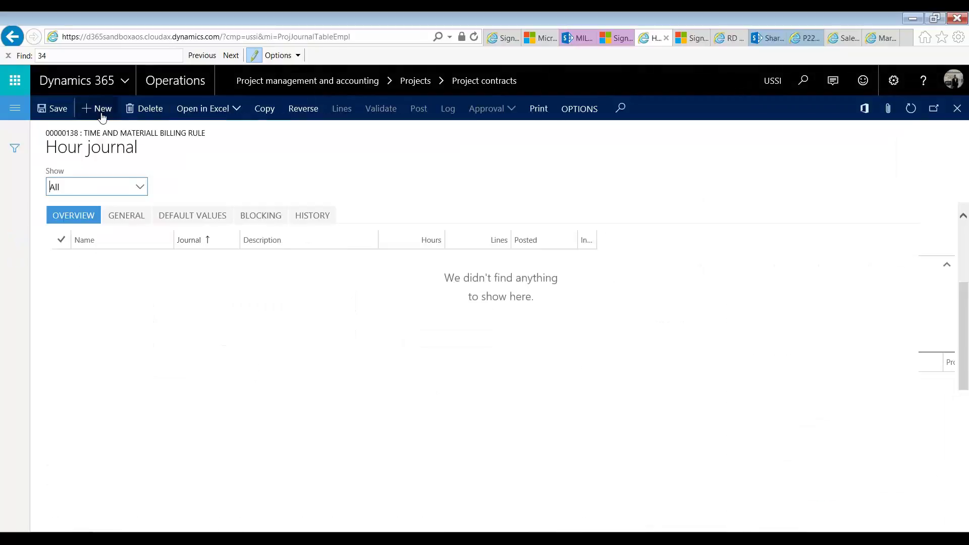
Create a new hour journal with a CONSULT category line.
left_click(101, 118)
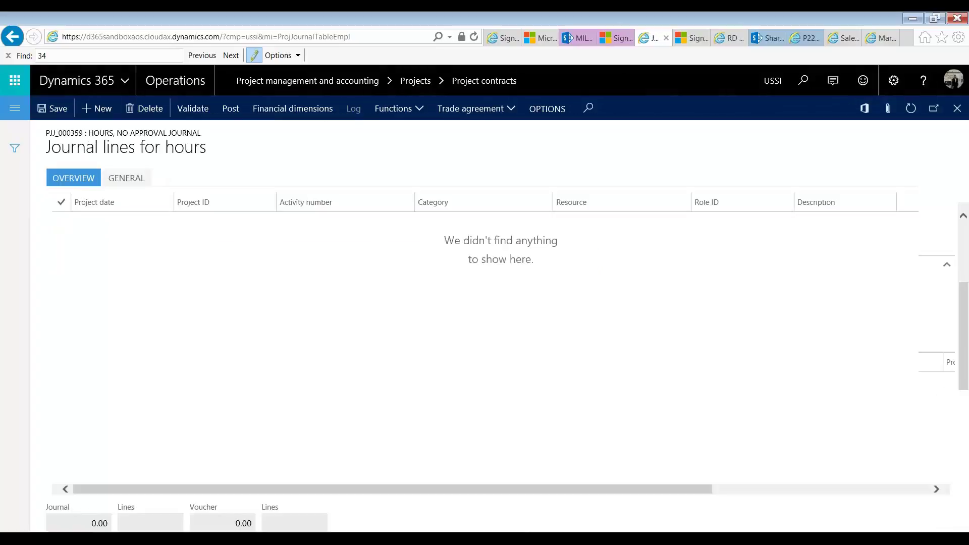
left_click(93, 109)
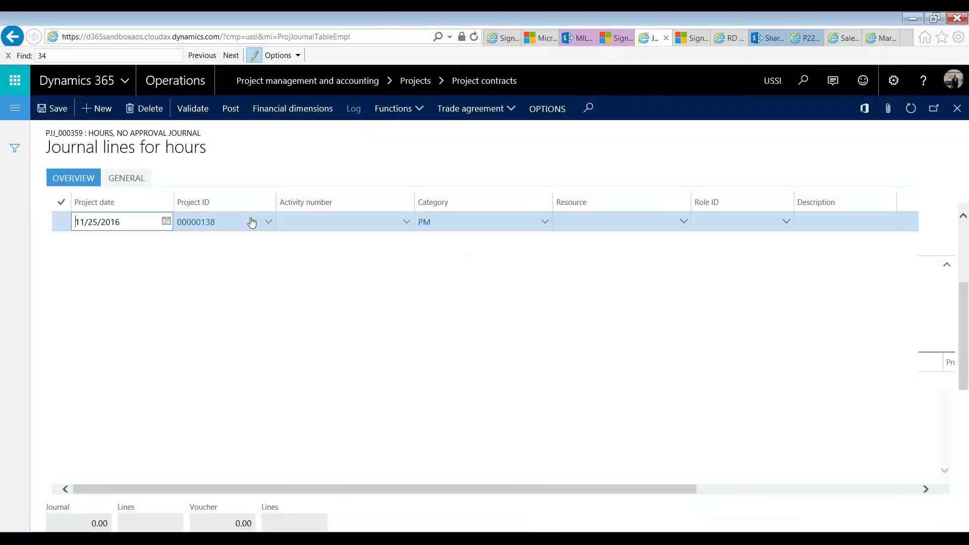
key("Tab")
key("Tab")
key("Tab")
type("CONSULT")
key("Tab")
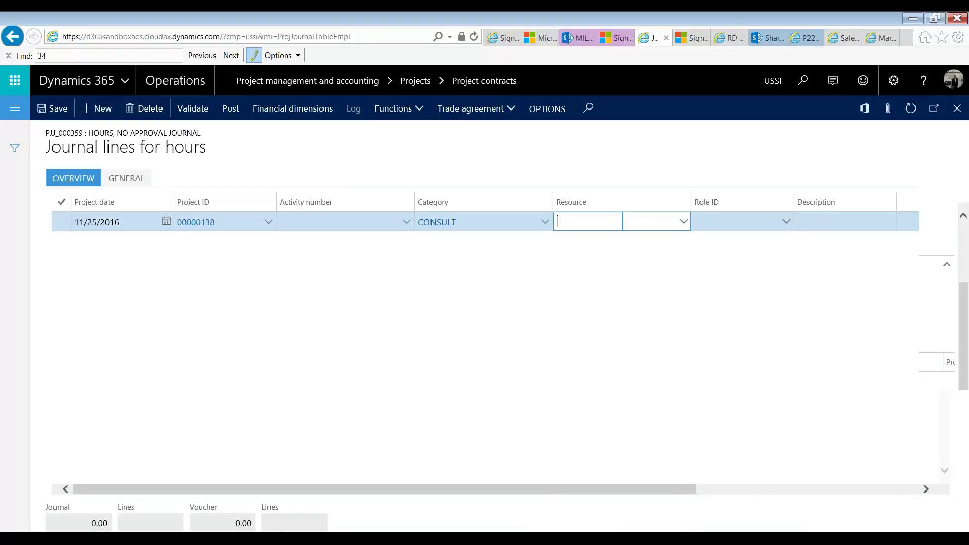
key("Tab")
key("Tab")
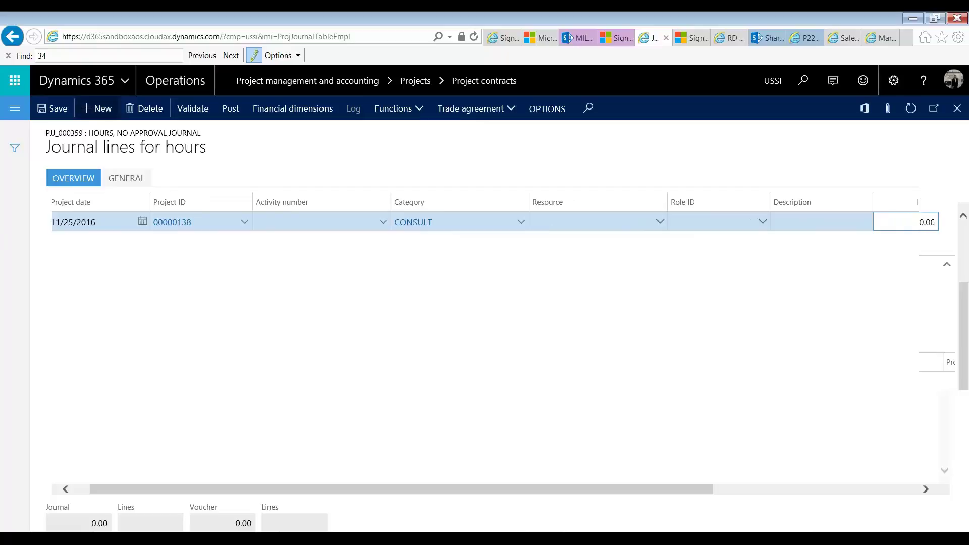
left_click(97, 109)
Add a G.C. Labor Crew line with 10 hours.
key("Tab")
key("Tab")
key("Tab")
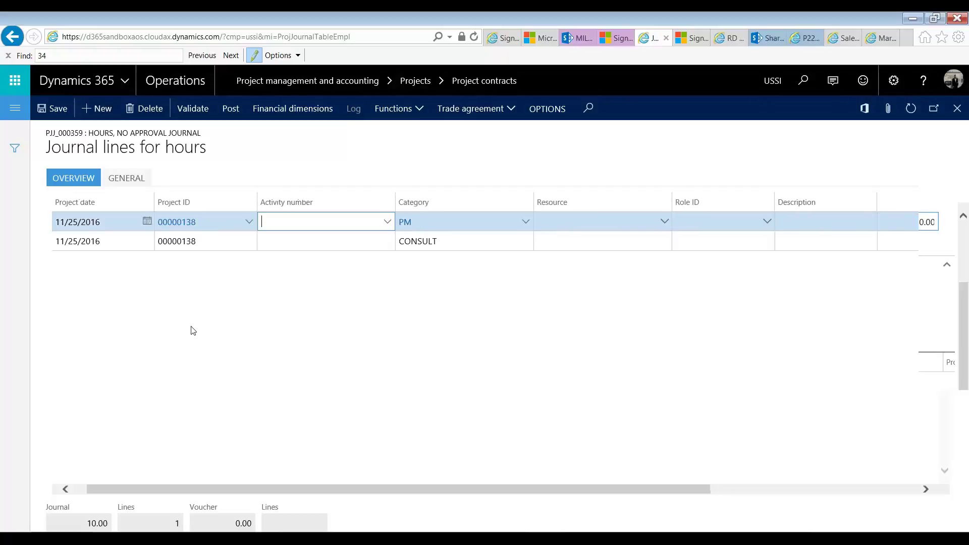
type("G.C")
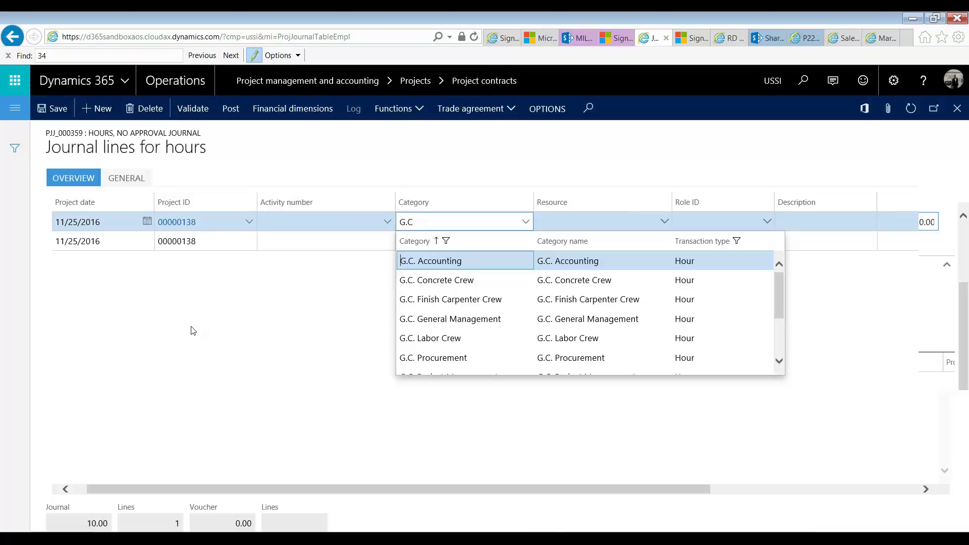
left_click(517, 341)
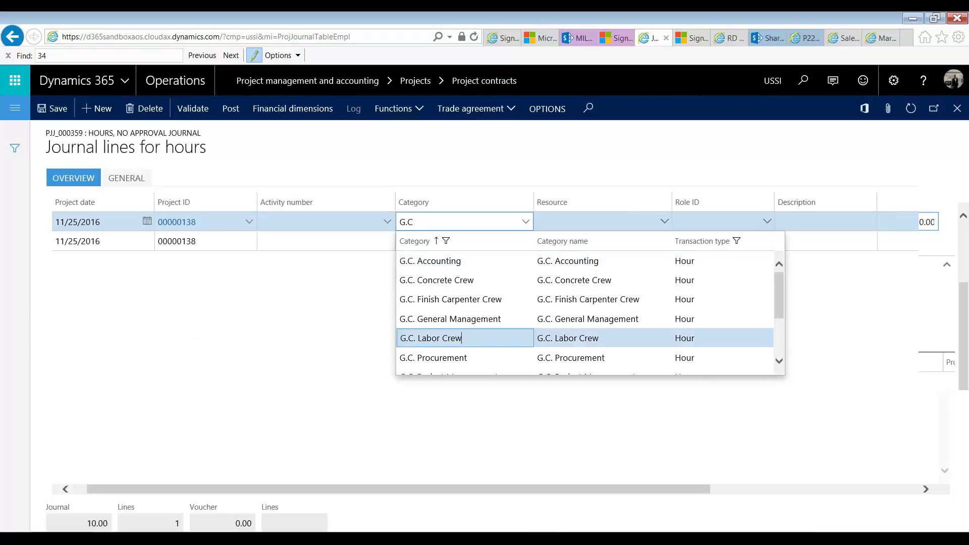
key("Tab")
key("Tab")
key("Tab")
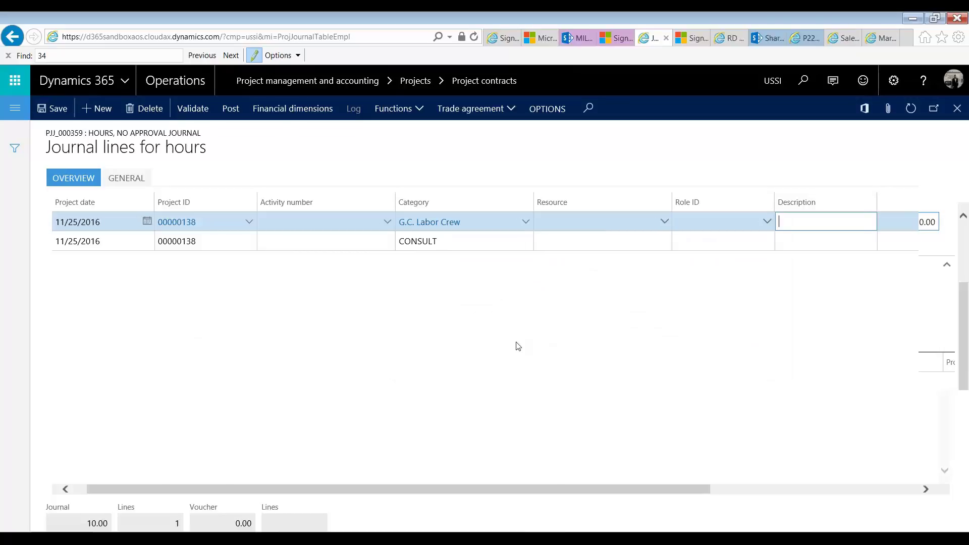
type("10")
key("Tab")
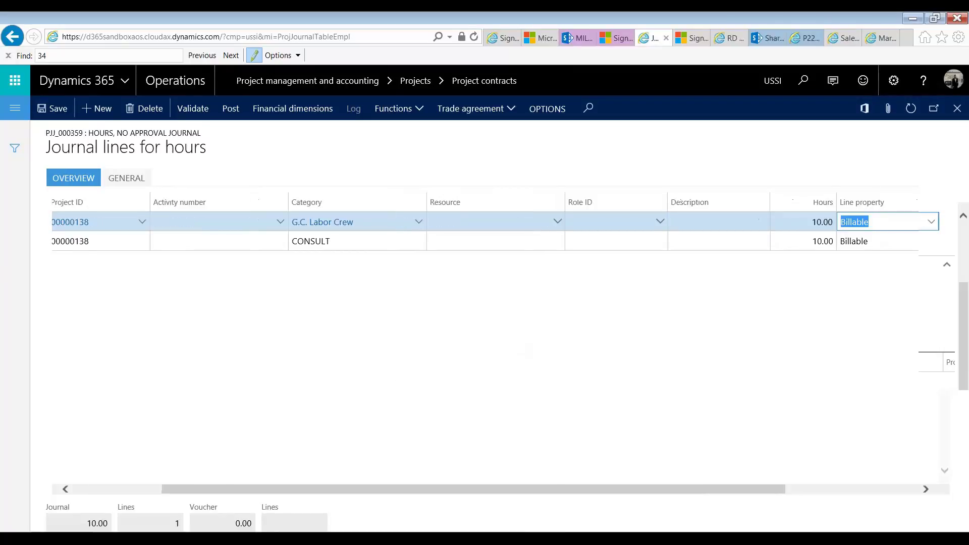
Add a PM line with 30 hours.
left_click(96, 108)
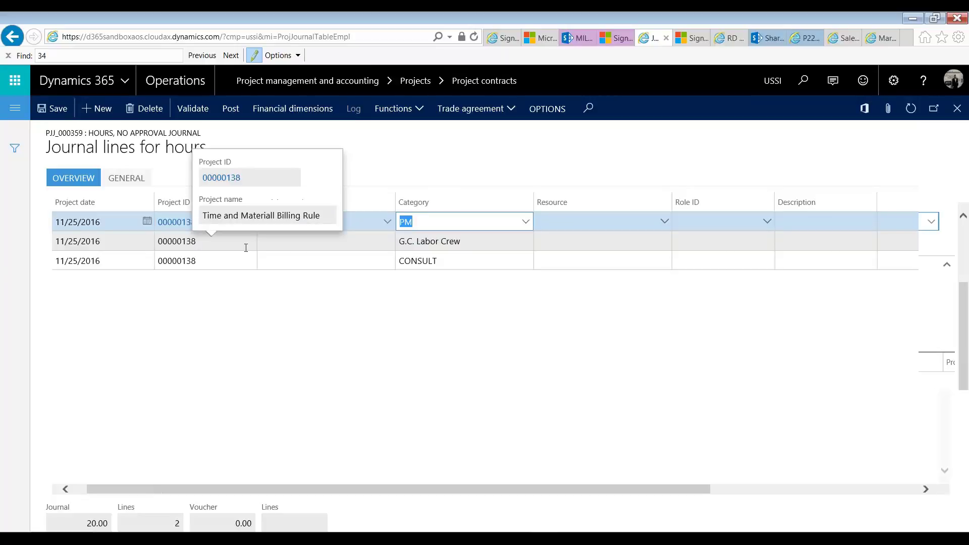
key("Tab")
key("Tab")
key("Tab")
key("Tab")
type("30")
key("Tab")
key("Tab")
key("Tab")
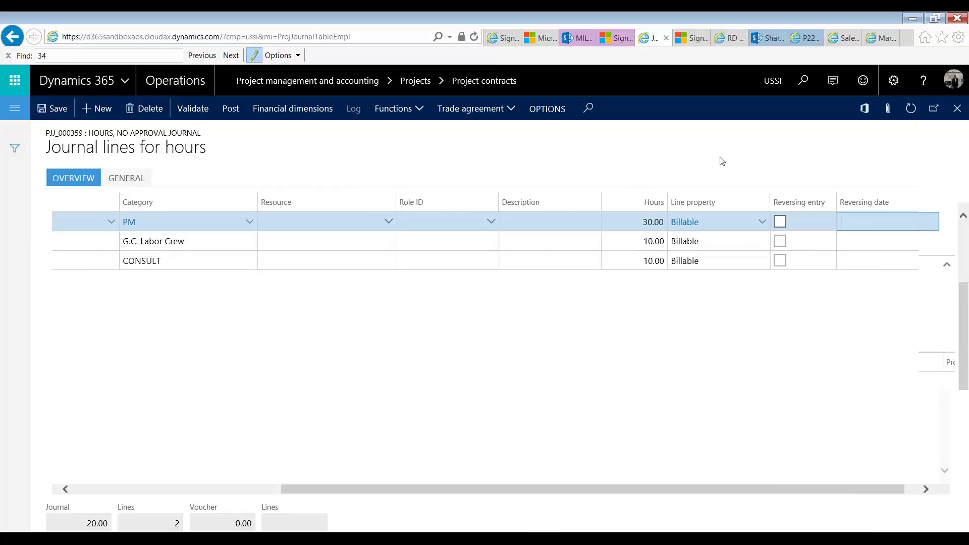
mouse_move(725, 241)
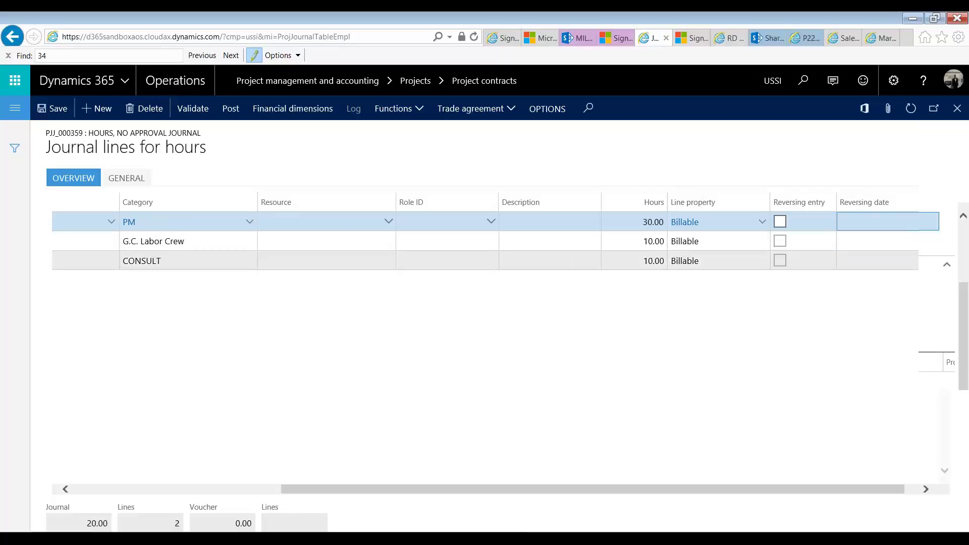
Review the cost and sales prices of the G.C. Labor Crew, CONSULT and PM lines.
left_click(185, 241)
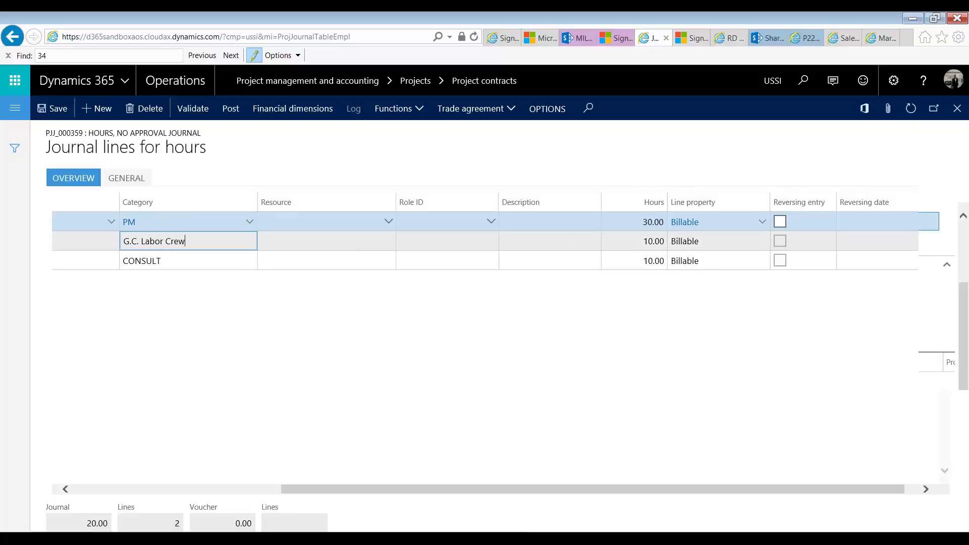
left_click(131, 180)
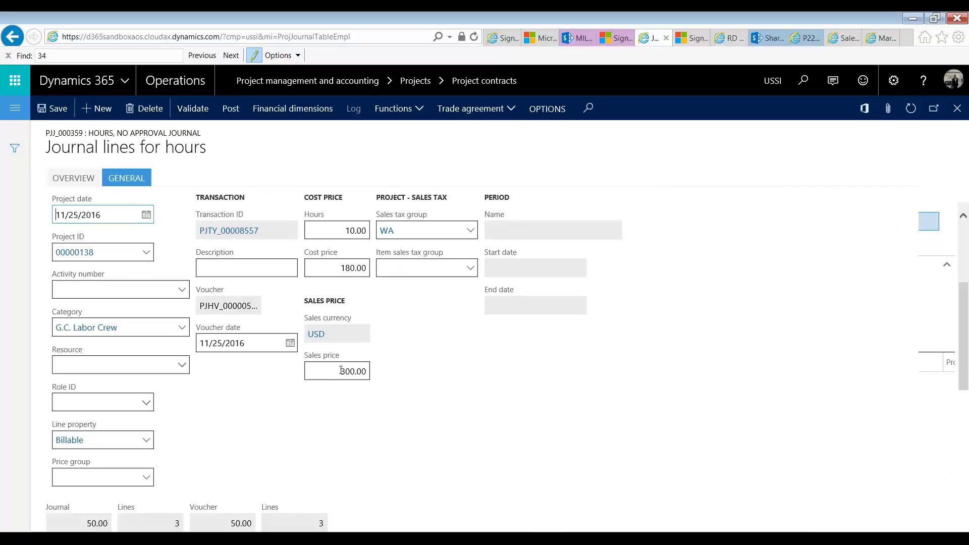
left_click(73, 177)
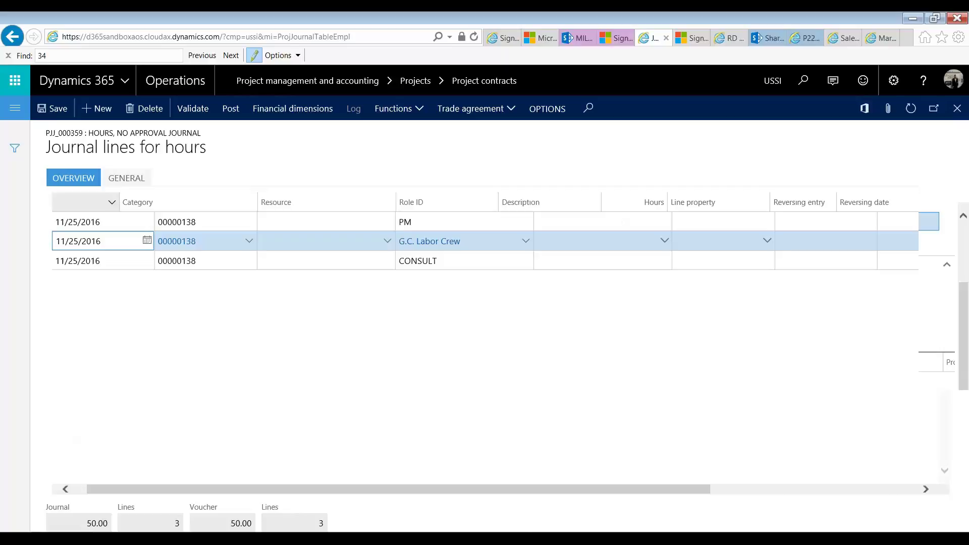
left_click(162, 259)
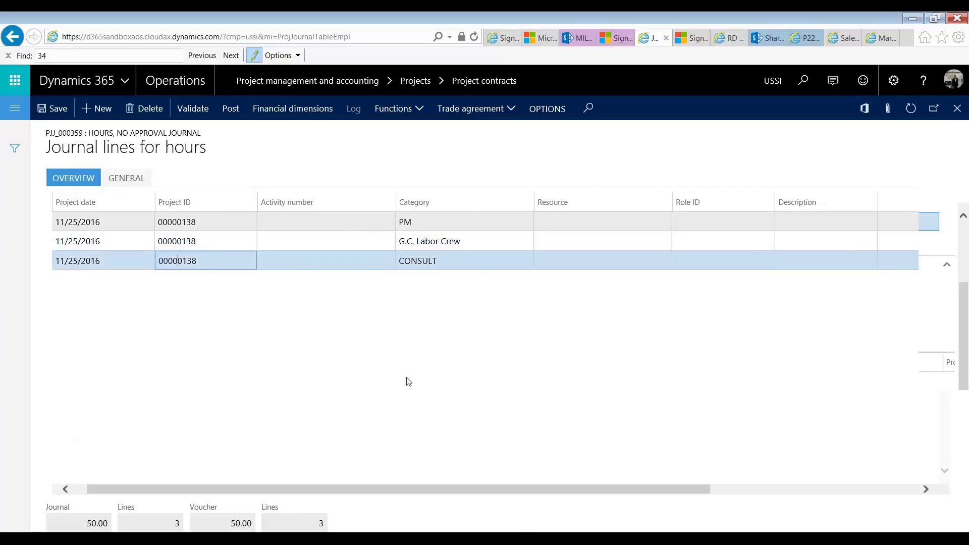
left_click(126, 178)
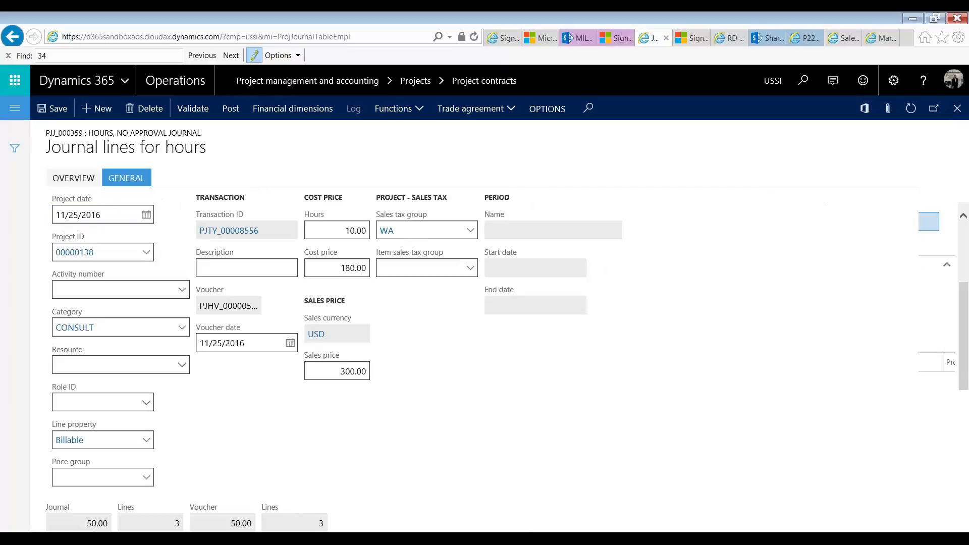
left_click(74, 178)
left_click_drag(473, 488, 563, 488)
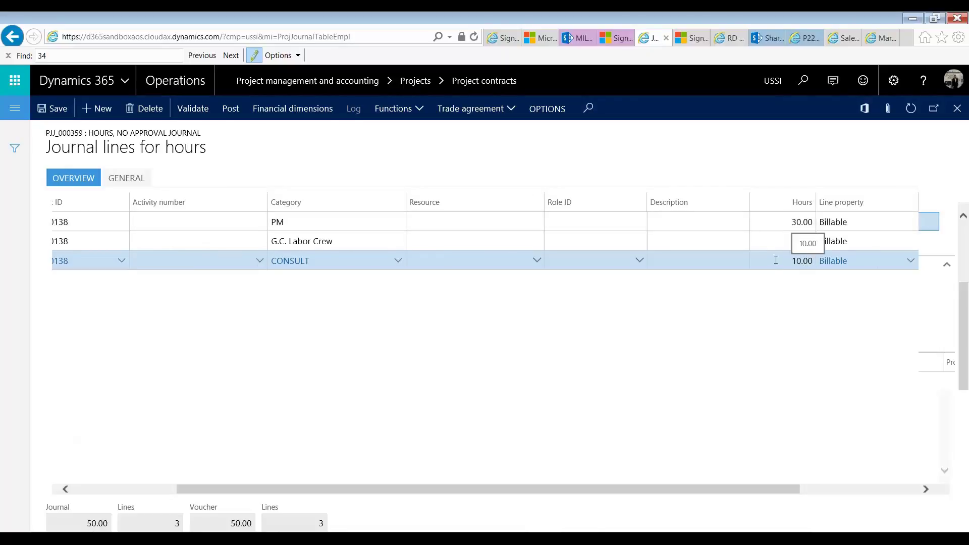
left_click(306, 222)
left_click(126, 177)
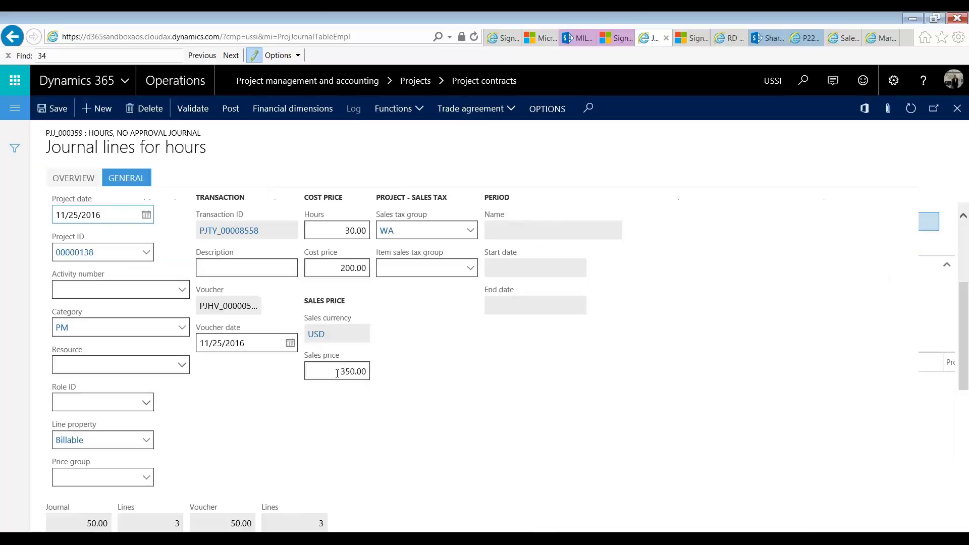
left_click(75, 178)
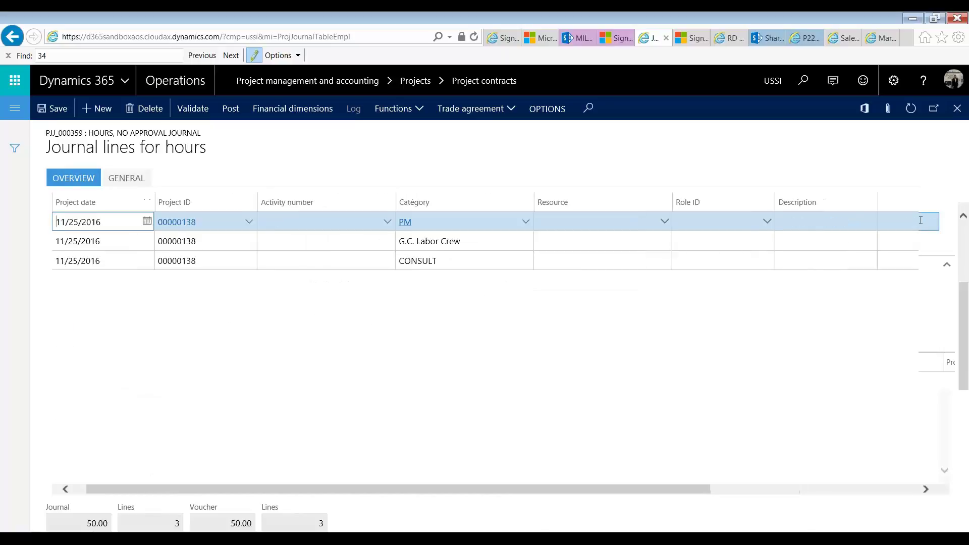
Change the PM line's hours from 30 to 20 and check its details.
left_click(921, 220)
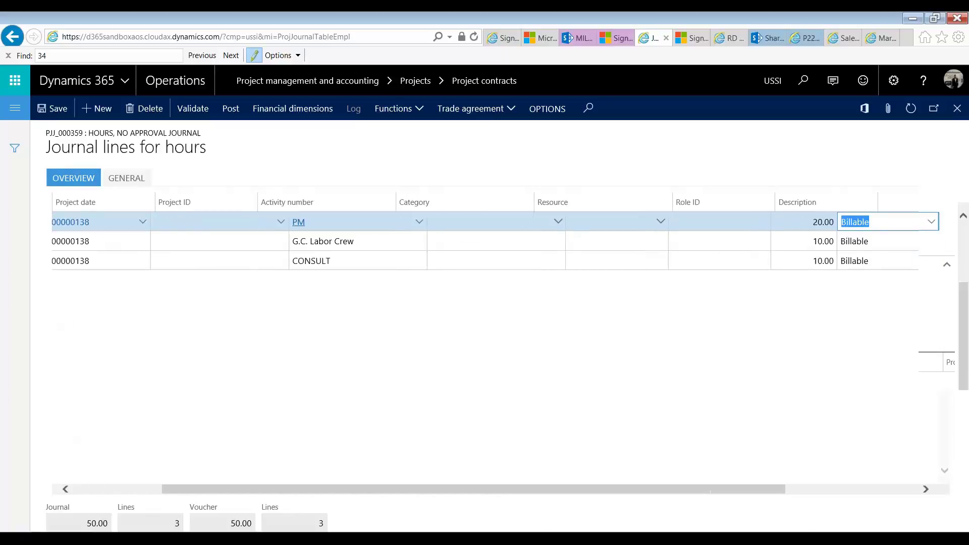
left_click(124, 183)
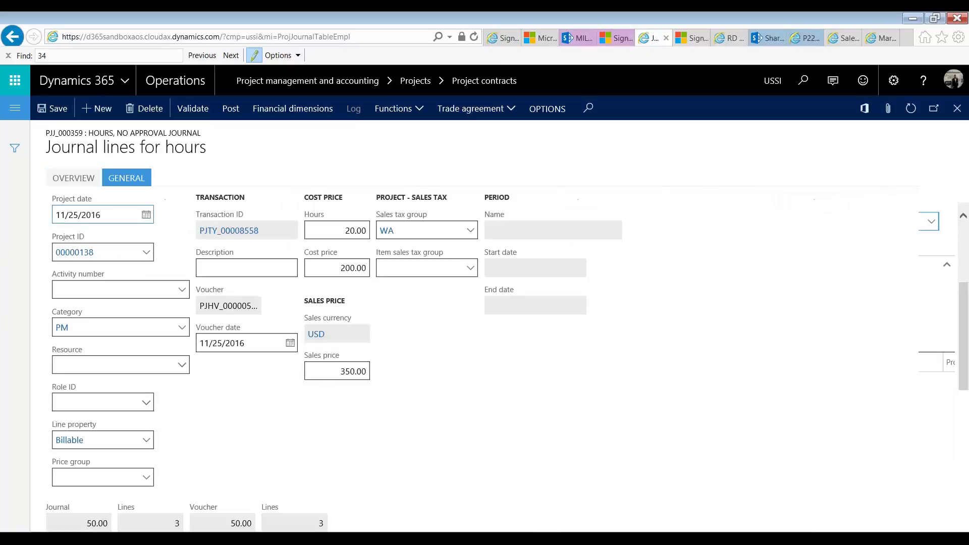
left_click(73, 178)
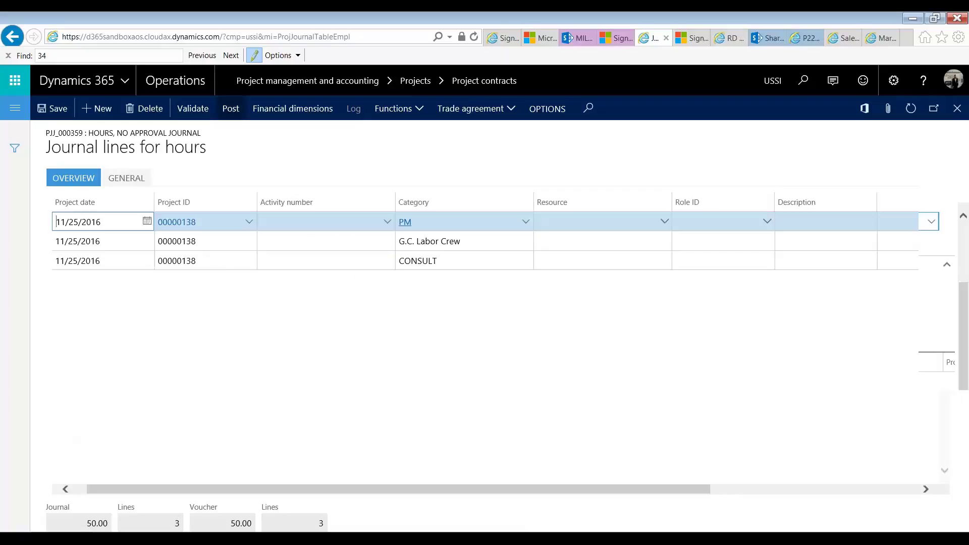
Post hour journal PJJ_000359, then start an invoice proposal from contract 00000110.
left_click(231, 109)
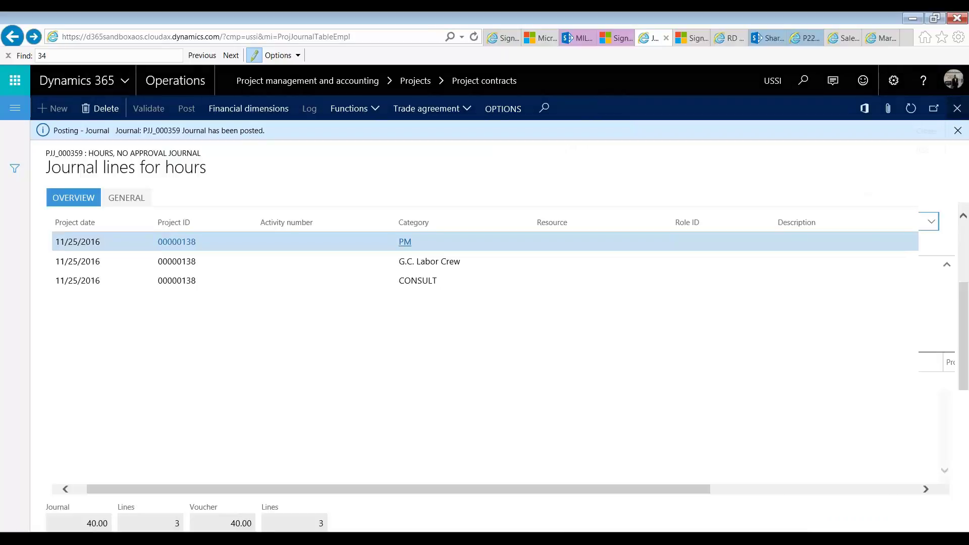
left_click(957, 109)
left_click(956, 110)
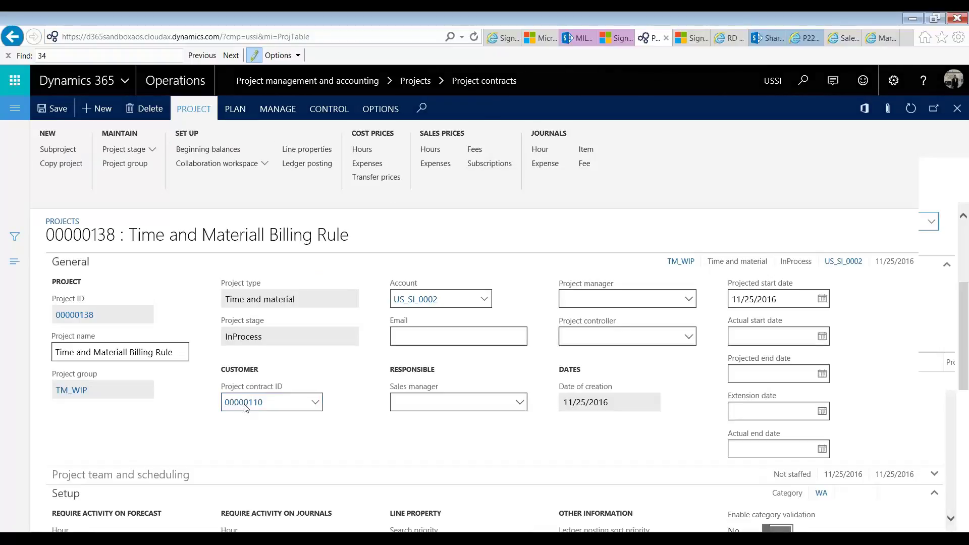
left_click(244, 404)
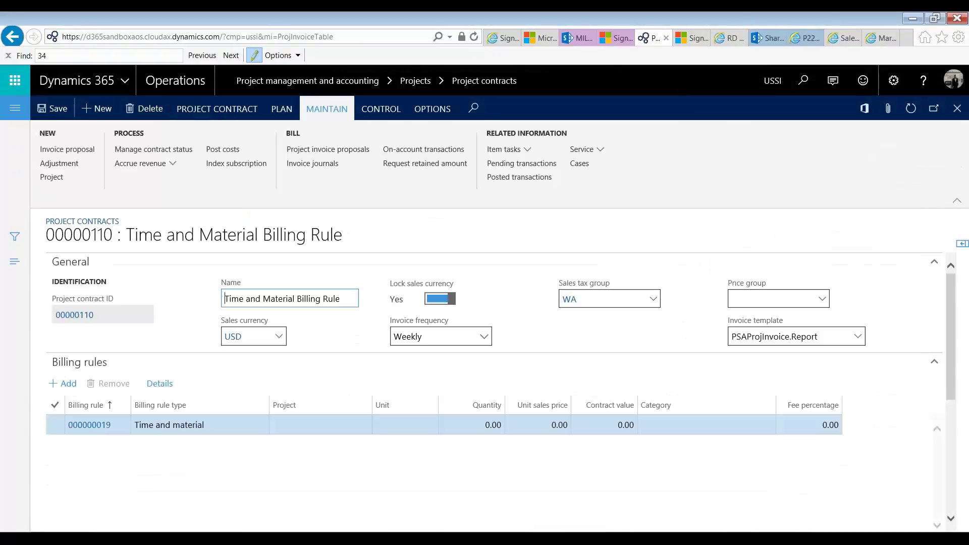
left_click(91, 153)
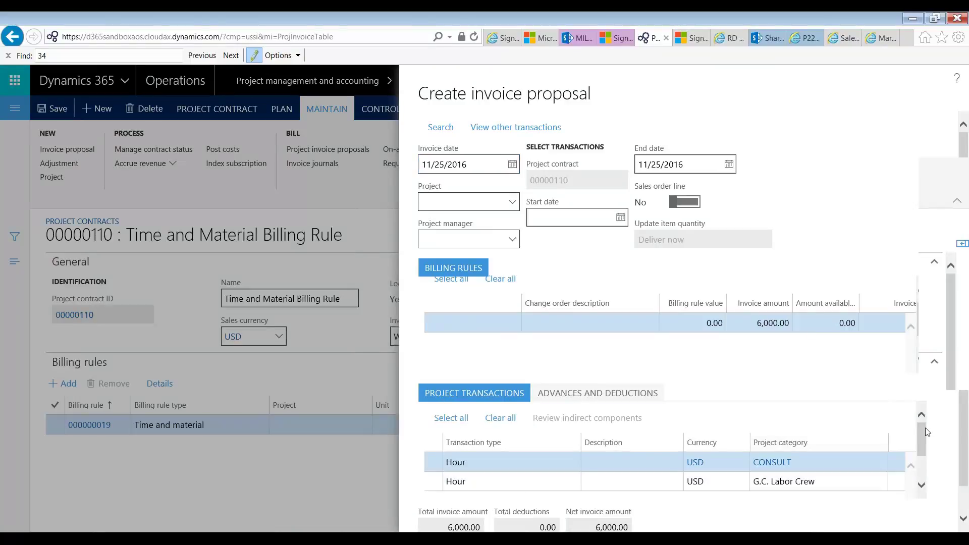
Review the CONSULT and G.C. Labor Crew transactions totalling 6,000.00 for project 00000138.
scroll(965, 434, "down", 1)
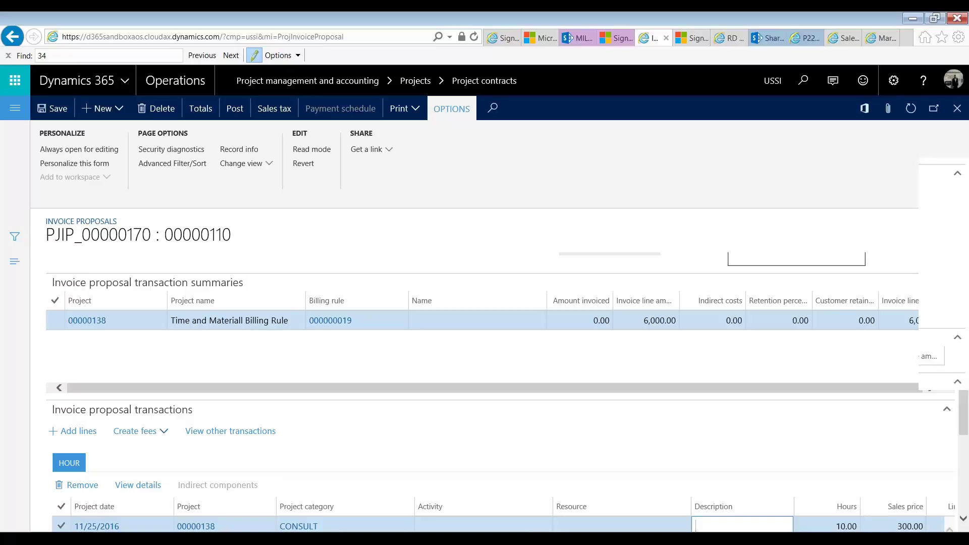
Post invoice proposal PJIP_00000170, confirming in the Post invoice proposals dialog.
left_click(235, 109)
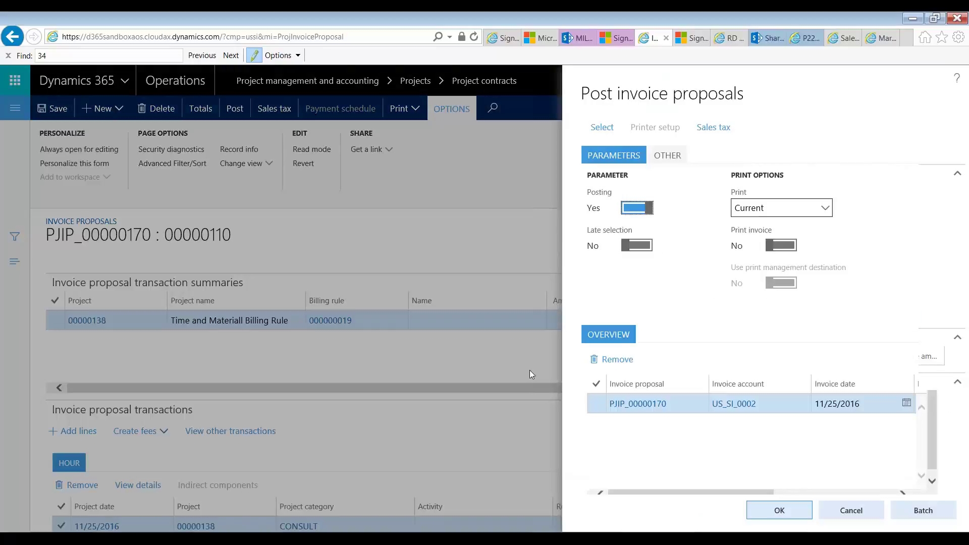
left_click(779, 510)
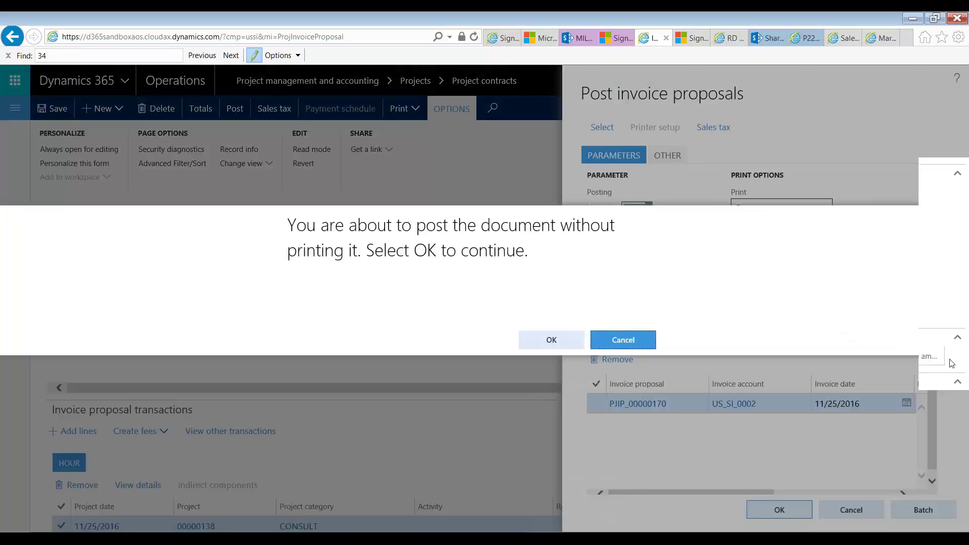